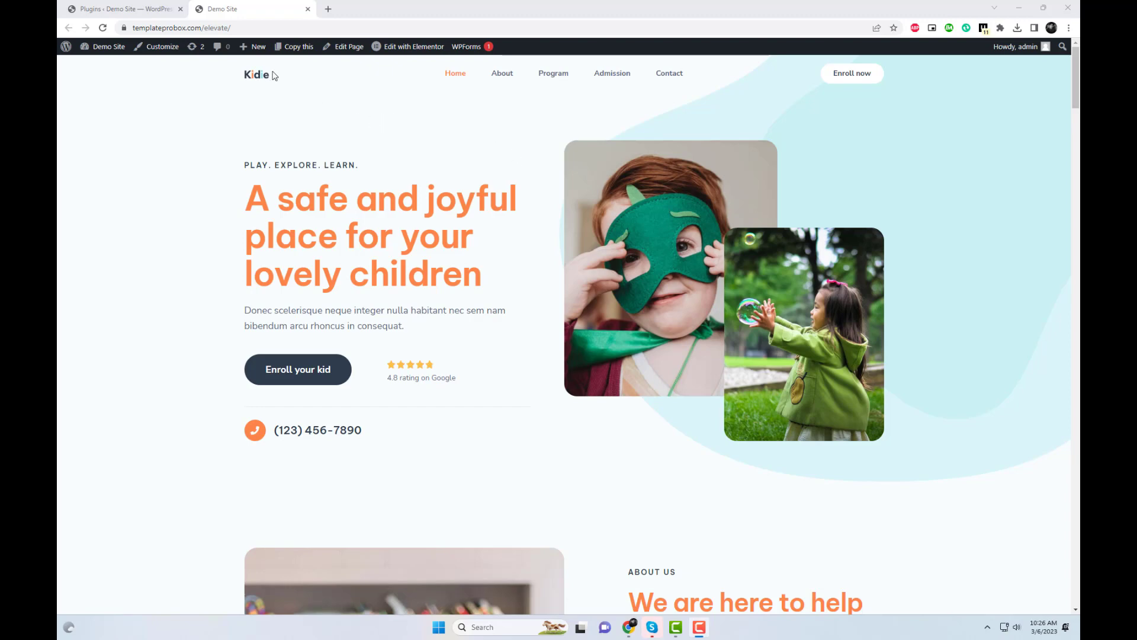
# Reload the Demo Site home page and view its page source in a new tab
pyautogui.click(257, 75)
pyautogui.scroll(-1, 570, 290)
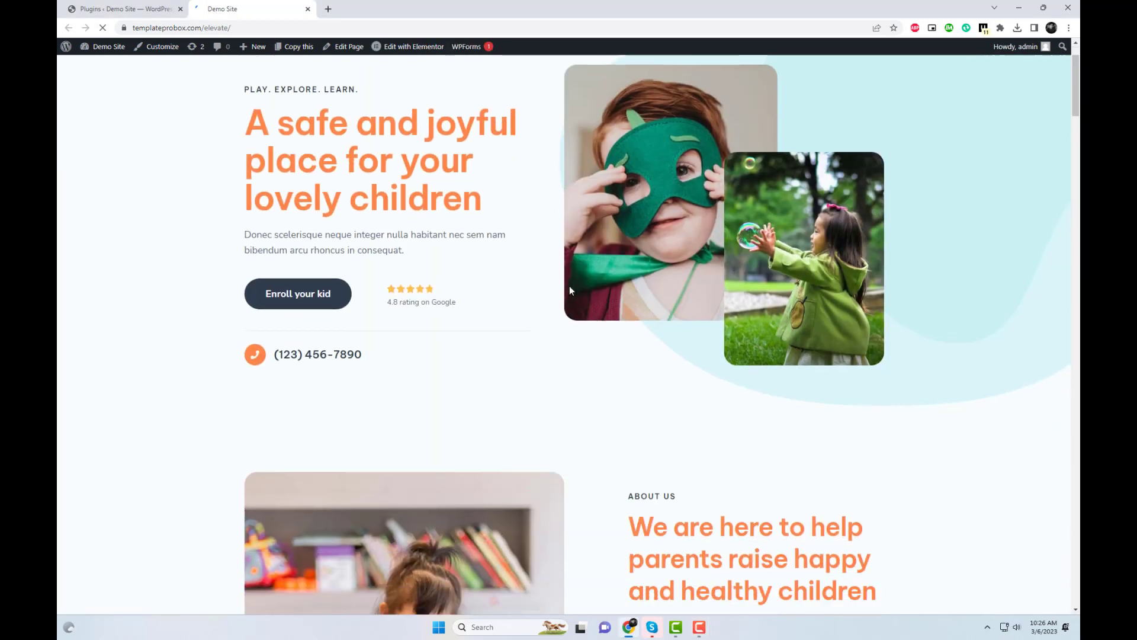
pyautogui.scroll(-3, 569, 290)
pyautogui.rightClick(451, 158)
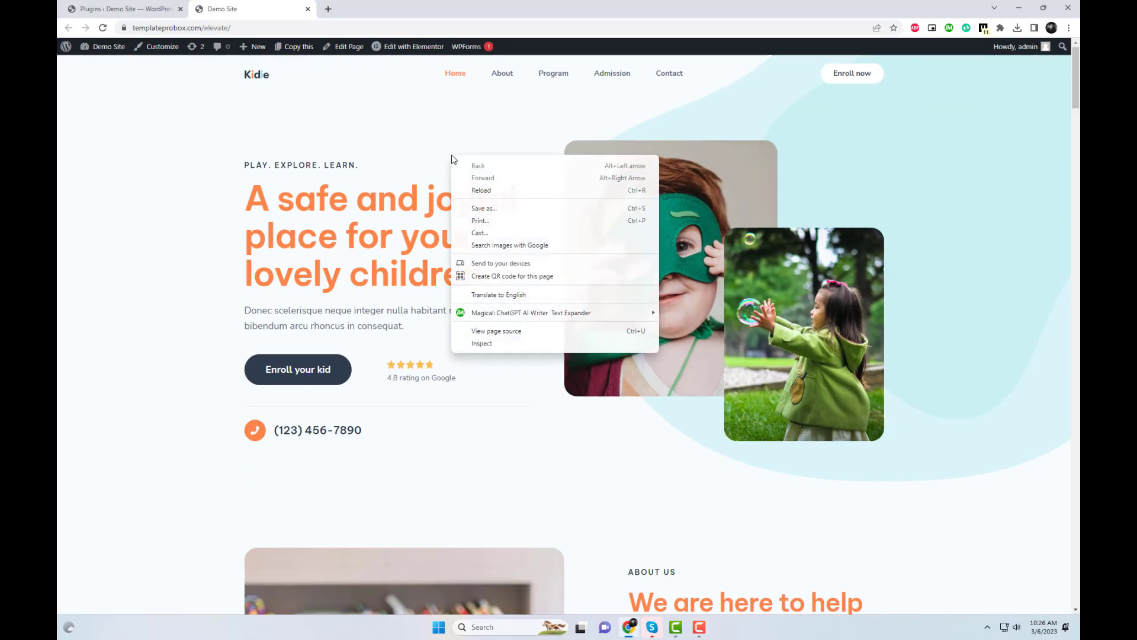
pyautogui.click(530, 330)
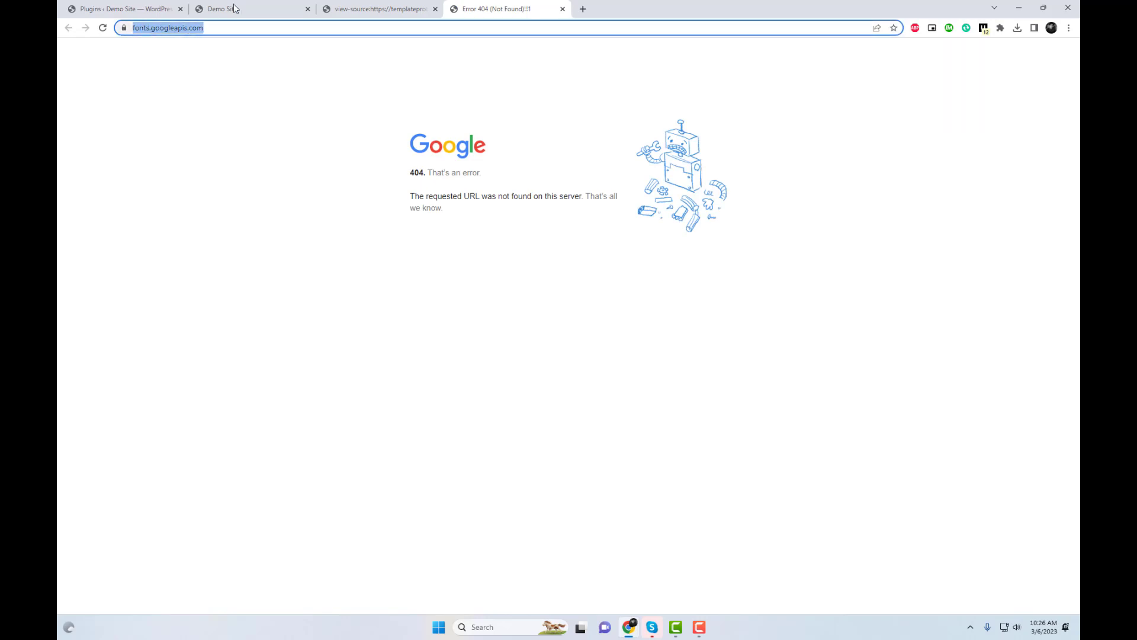
# Copy the OMGF plugin name from the WordPress plugins list
pyautogui.click(250, 5)
pyautogui.click(135, 5)
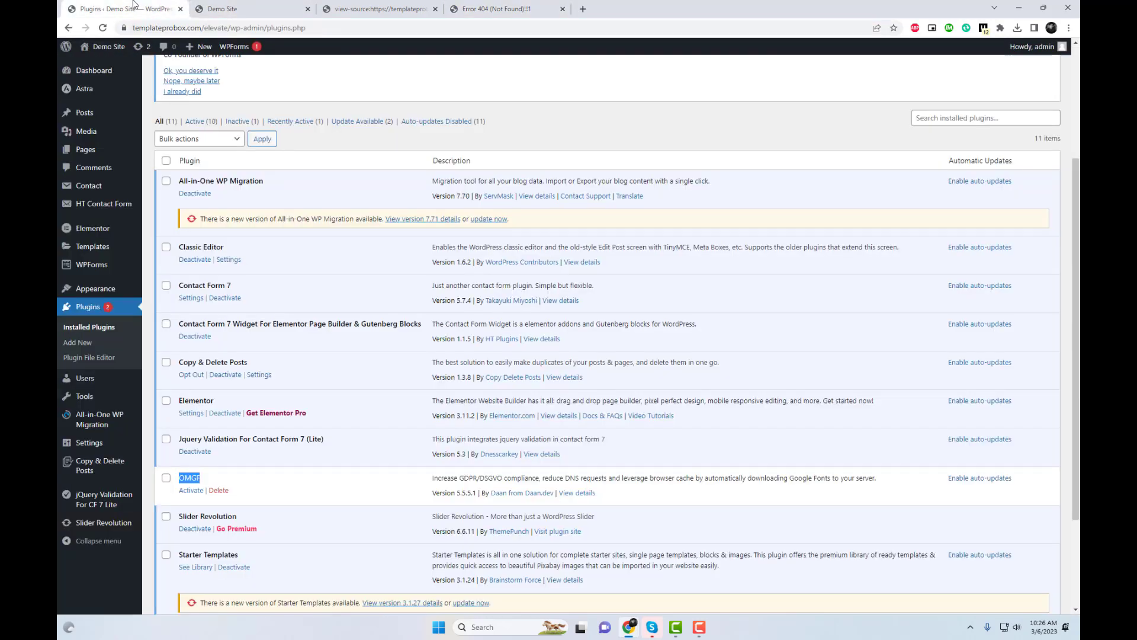
pyautogui.doubleClick(189, 478)
pyautogui.rightClick(194, 478)
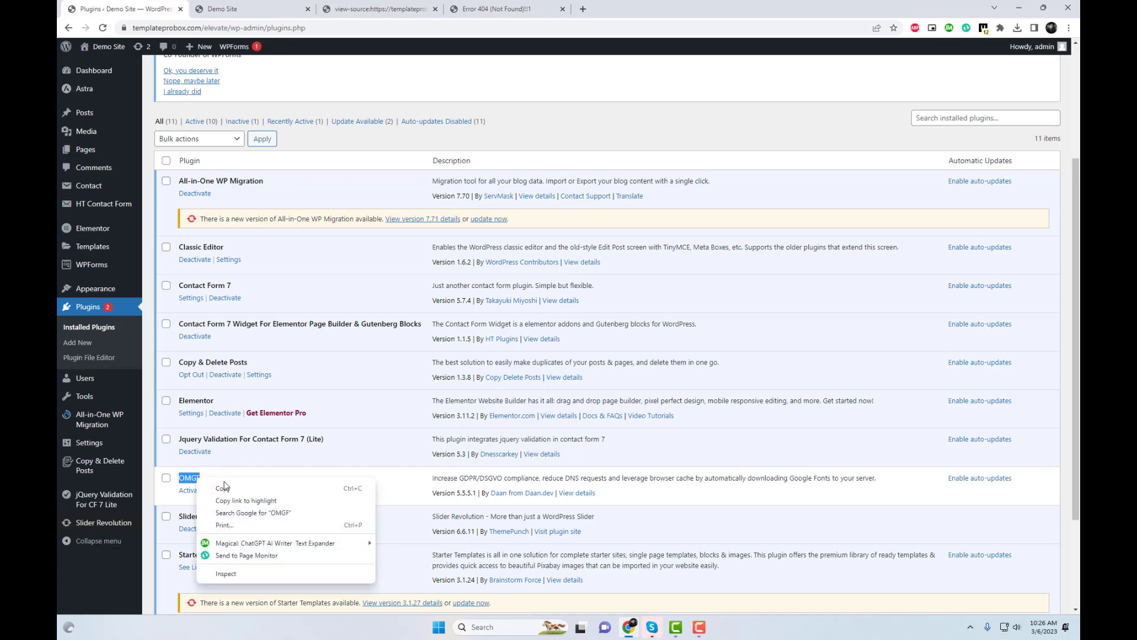
pyautogui.click(230, 484)
pyautogui.scroll(2, 230, 484)
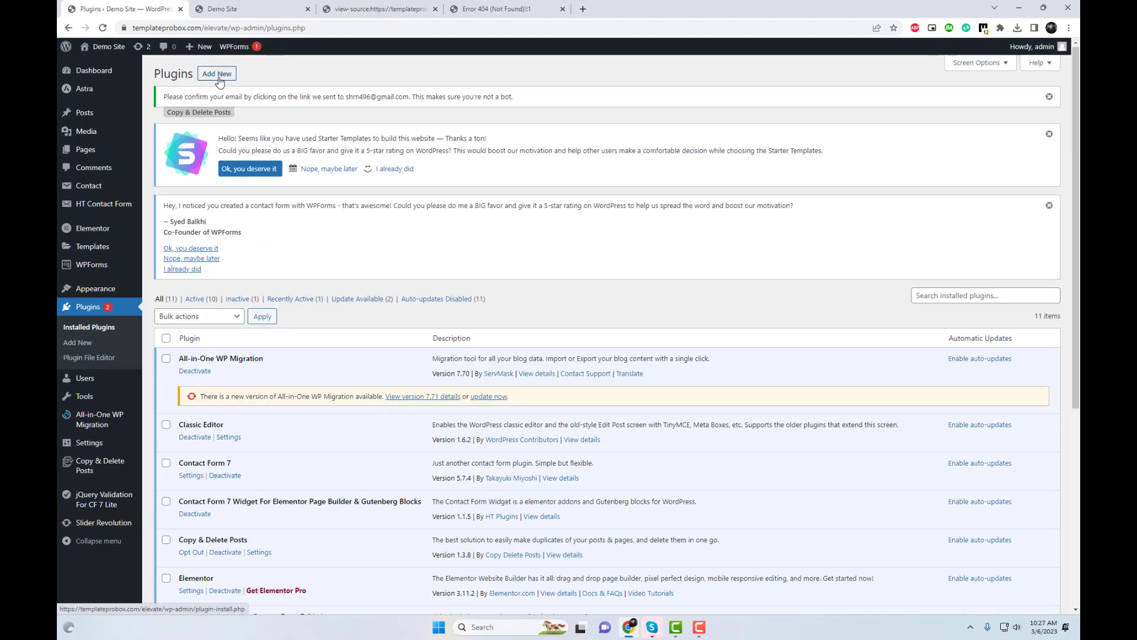
# Search Add Plugins for the pasted name 'OMGF' and activate the OMGF plugin
pyautogui.click(216, 75)
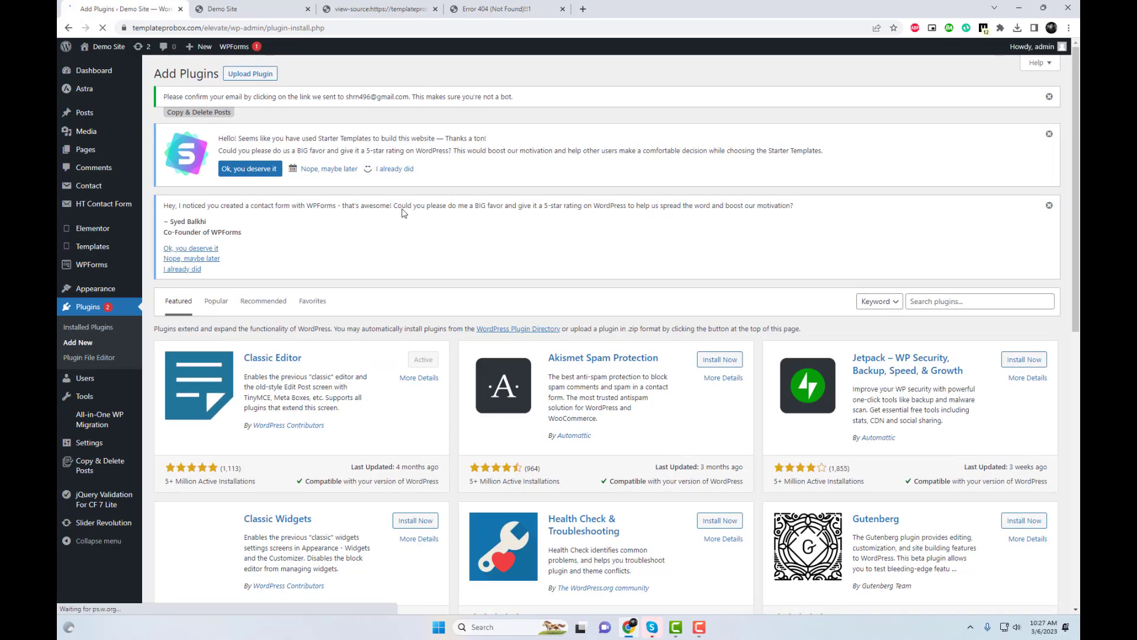
pyautogui.click(925, 302)
pyautogui.hotkey('ctrl', 'v')
pyautogui.press('Return')
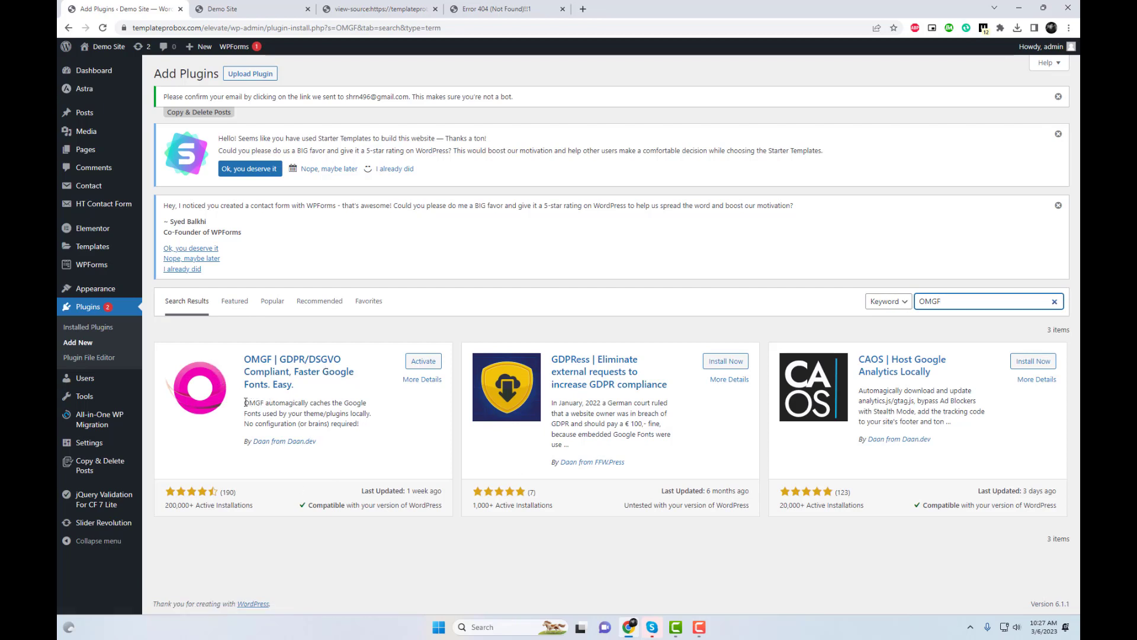
pyautogui.moveTo(245, 402); pyautogui.dragTo(359, 427)
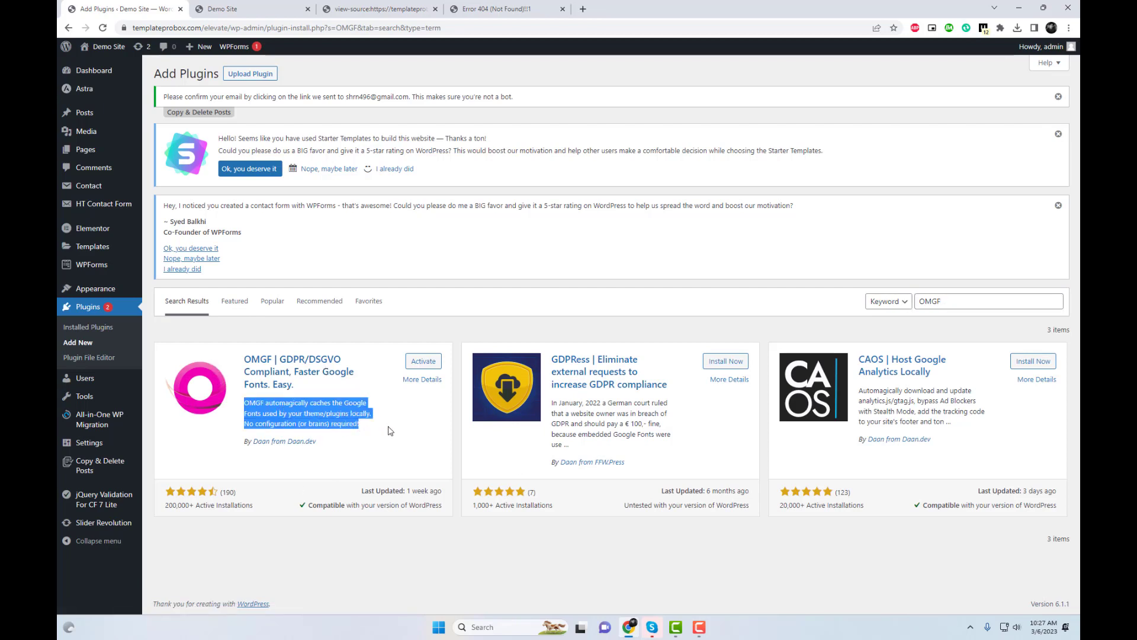
pyautogui.click(421, 365)
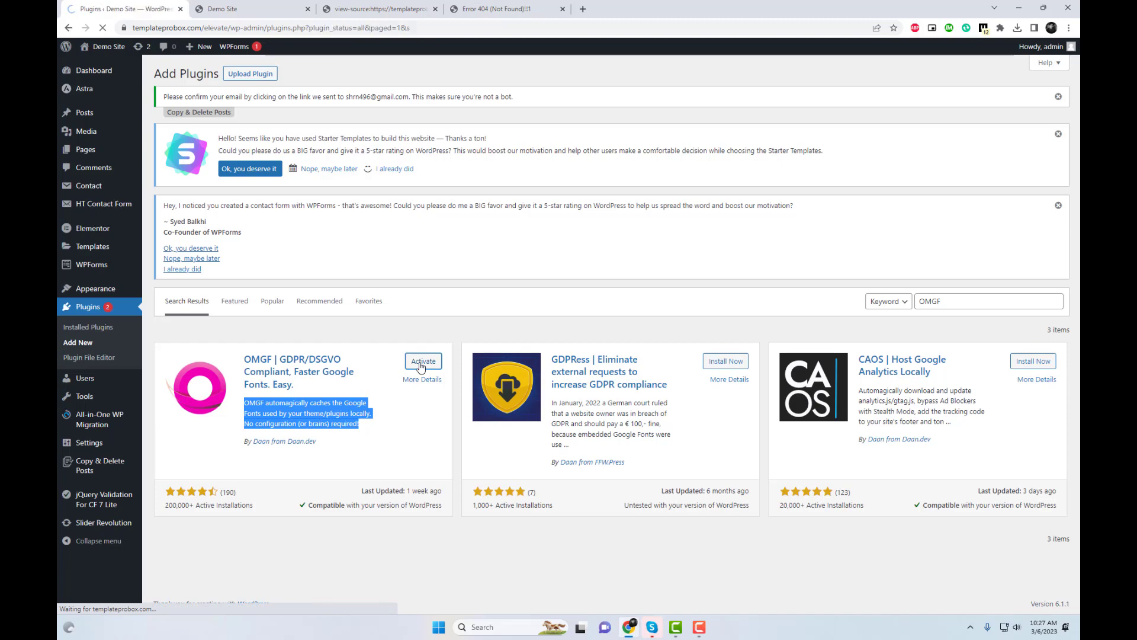
pyautogui.scroll(-3, 337, 447)
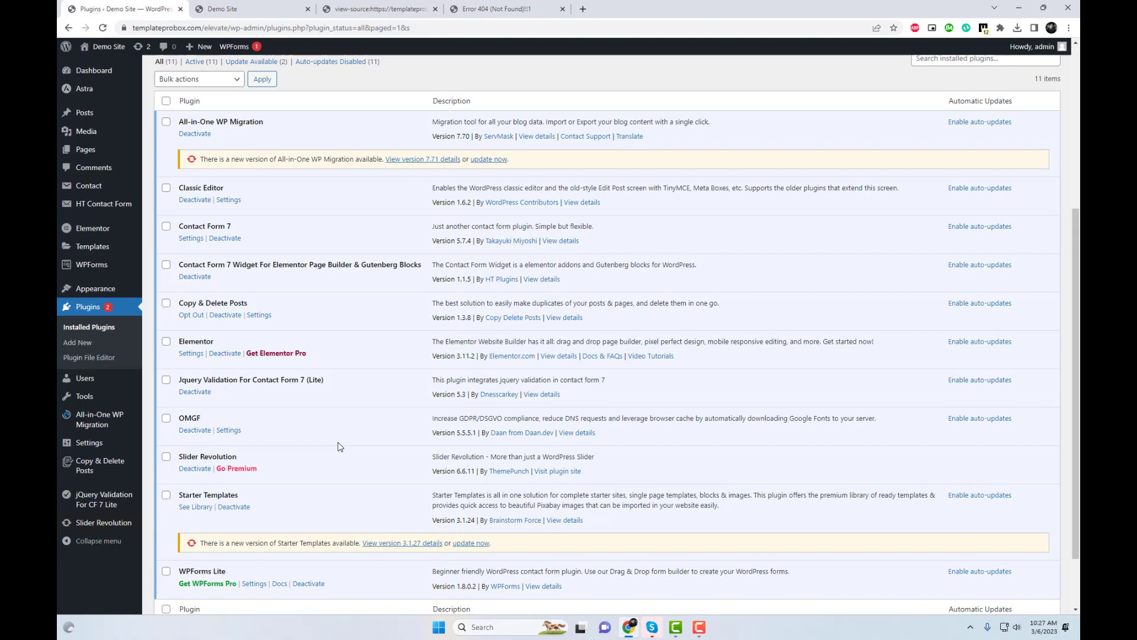
# Open OMGF Settings and keep the Font-Display Option on Swap (recommended)
pyautogui.click(239, 431)
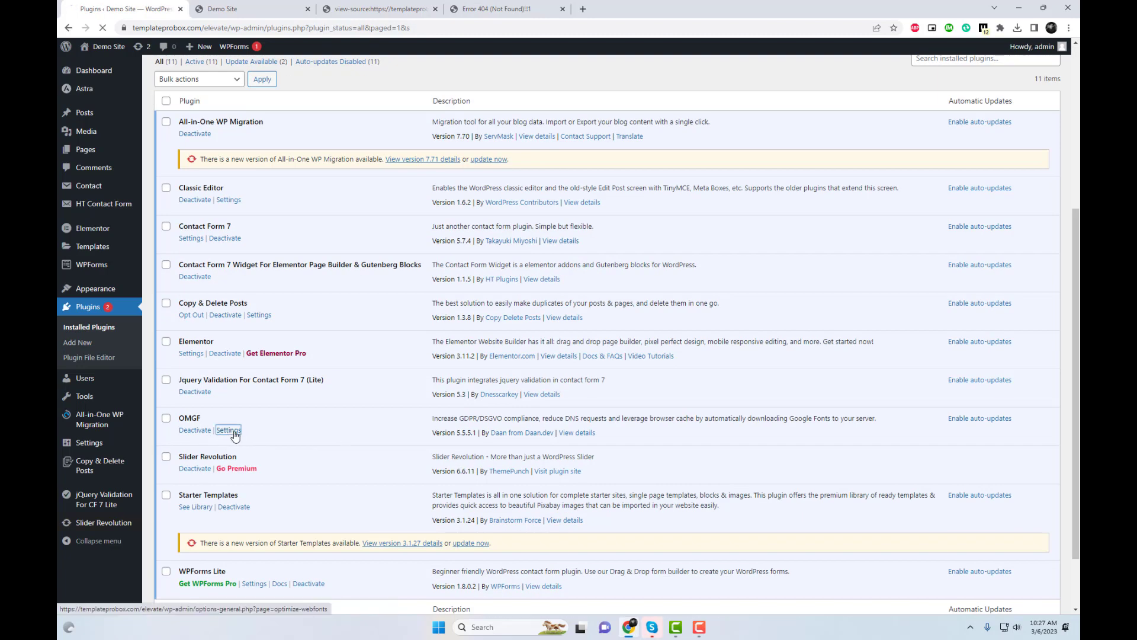
pyautogui.scroll(-2, 391, 420)
pyautogui.scroll(-2, 420, 419)
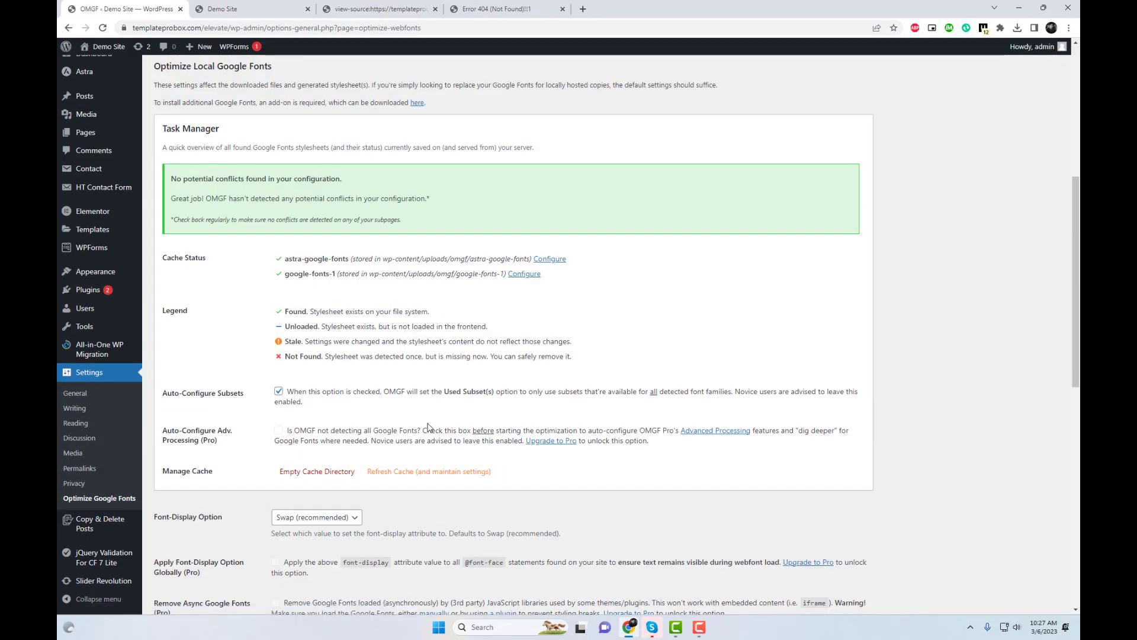
pyautogui.scroll(-1, 422, 423)
pyautogui.scroll(-2, 427, 427)
pyautogui.scroll(1, 429, 429)
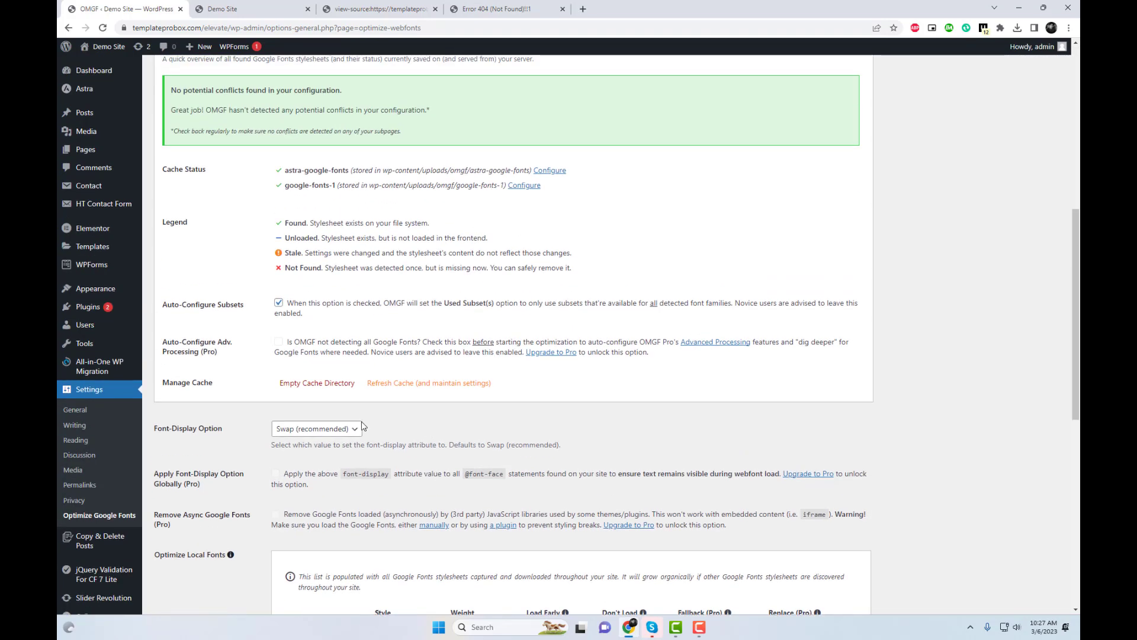
pyautogui.click(339, 430)
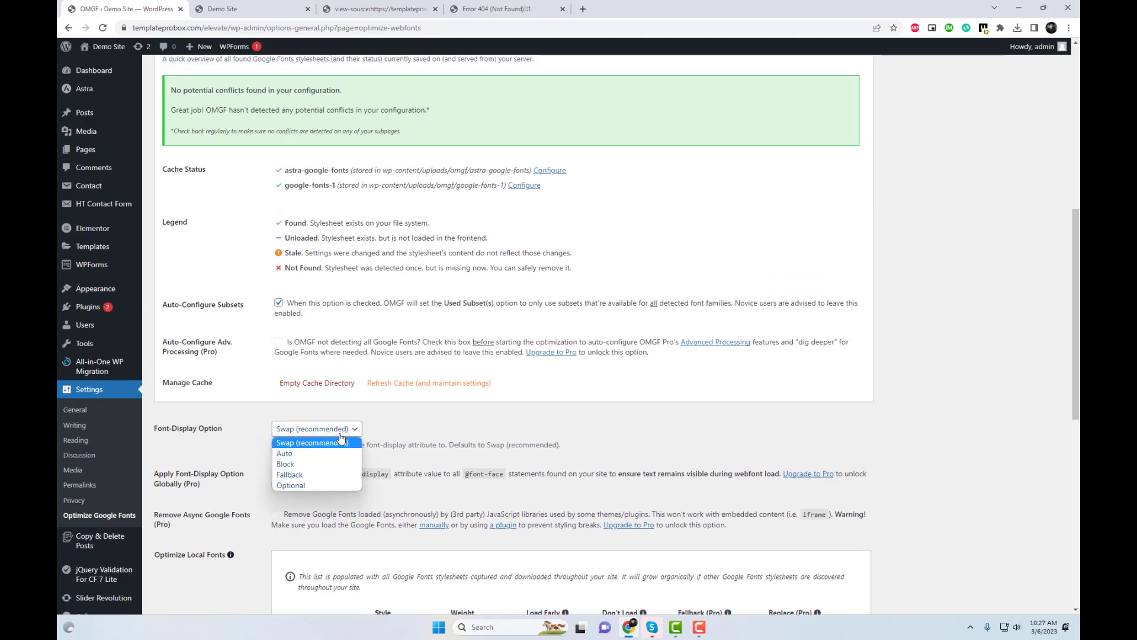
pyautogui.click(310, 447)
pyautogui.scroll(-3, 493, 377)
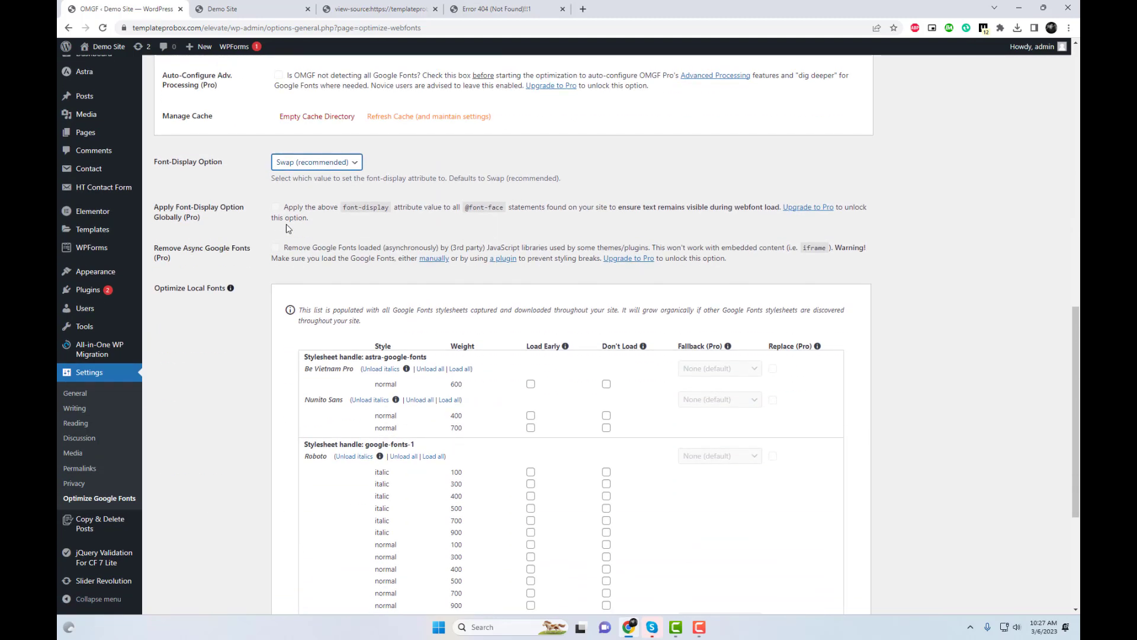
pyautogui.scroll(-2, 493, 377)
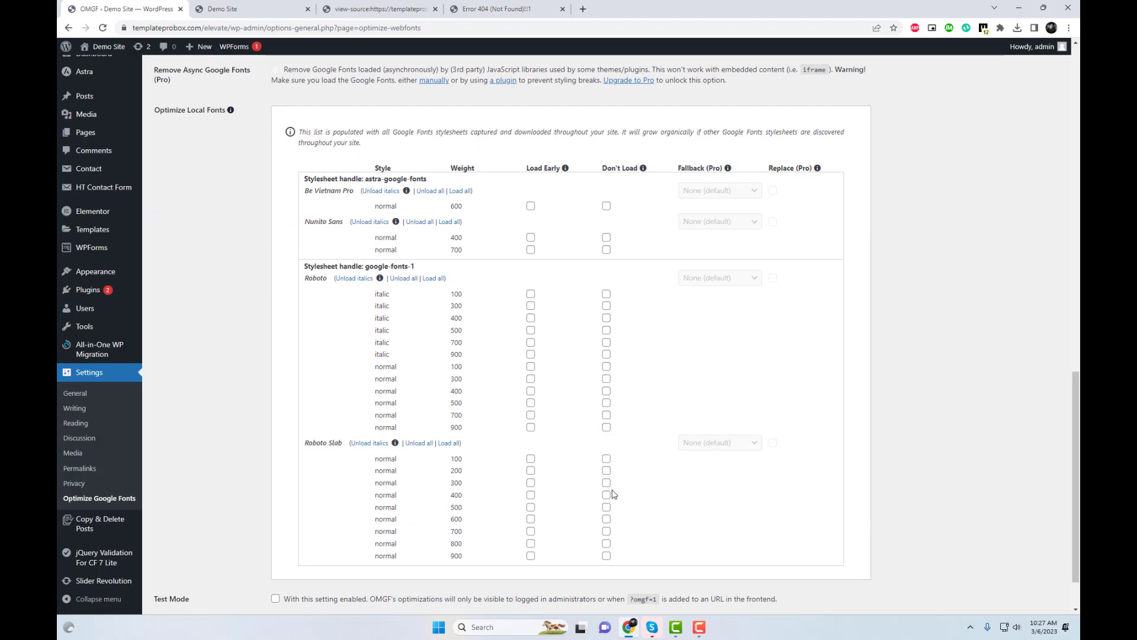
# Set Load Early for Roboto Slab normal 100/200 and Roboto italic 100/300, then Save & Optimize
pyautogui.click(531, 459)
pyautogui.click(530, 471)
pyautogui.click(531, 295)
pyautogui.click(531, 306)
pyautogui.scroll(-2, 562, 406)
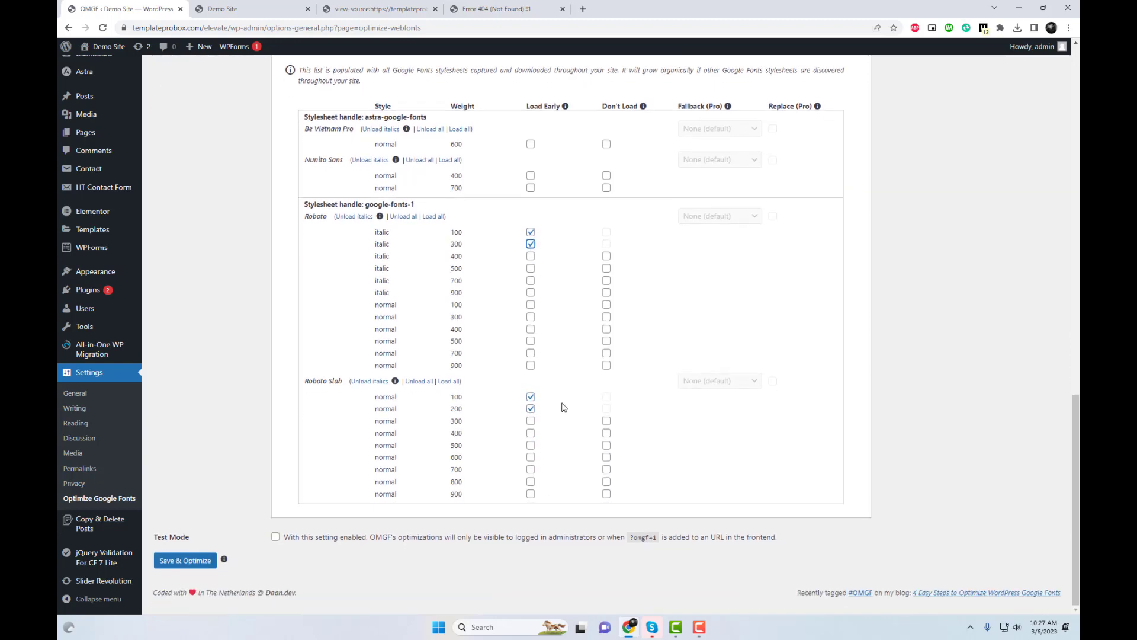
pyautogui.click(191, 567)
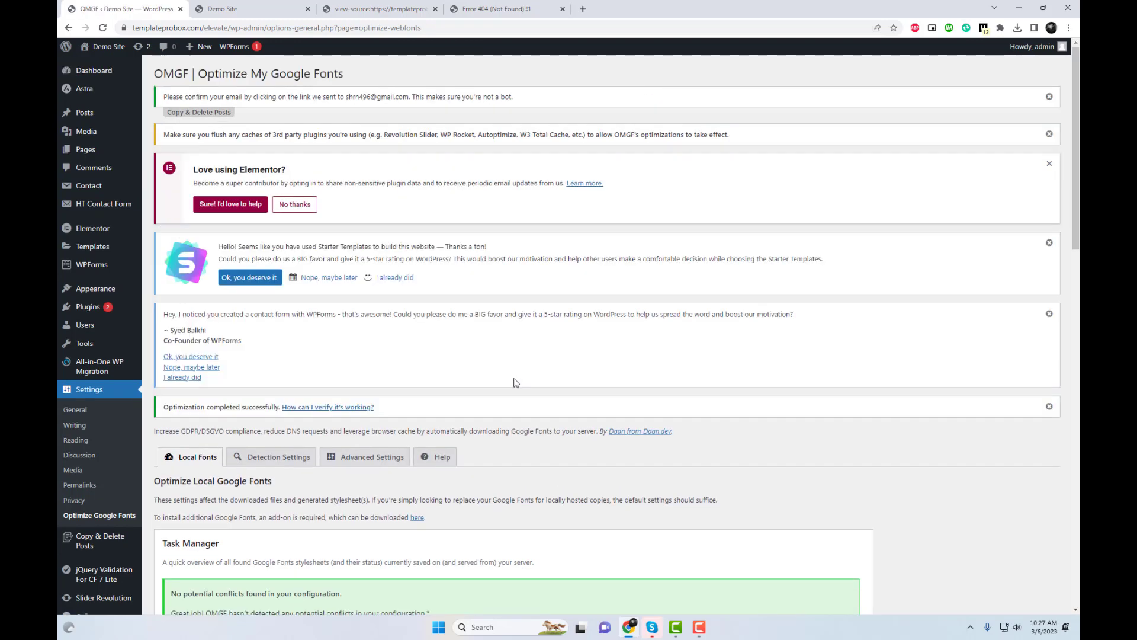
pyautogui.scroll(-2, 260, 442)
pyautogui.scroll(-1, 160, 410)
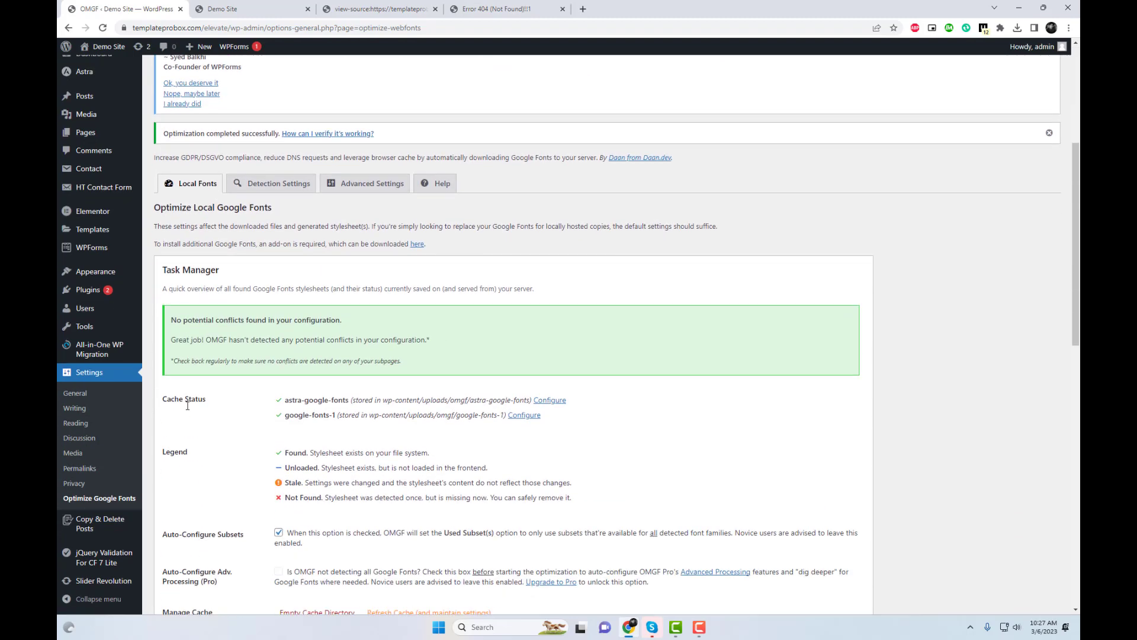
pyautogui.scroll(-1, 178, 250)
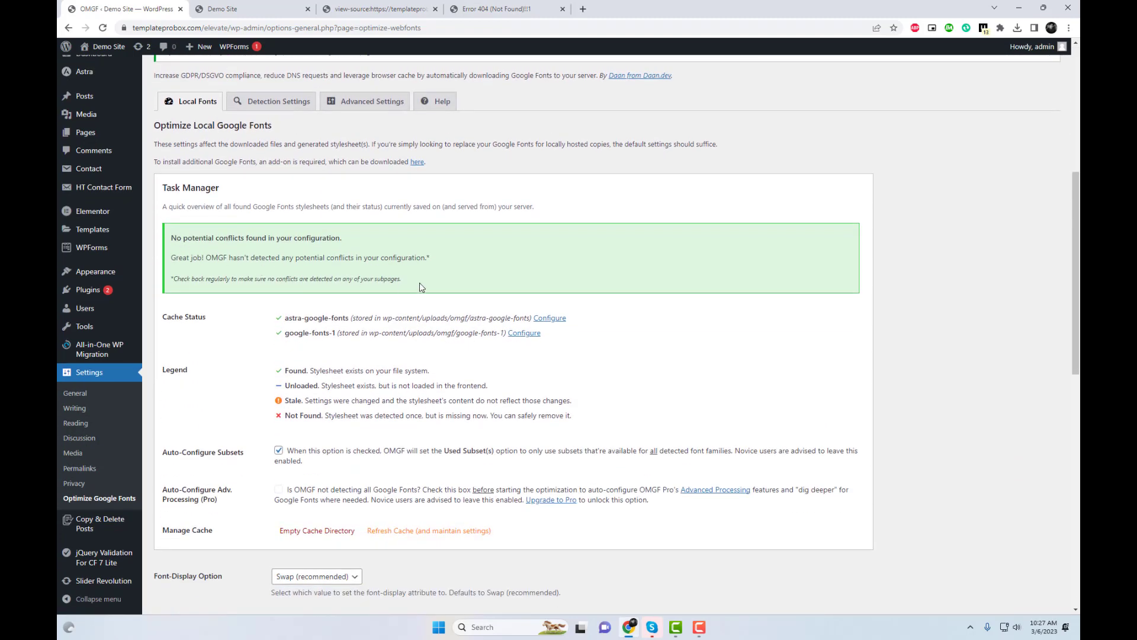
pyautogui.scroll(-4, 533, 364)
pyautogui.scroll(-3, 559, 455)
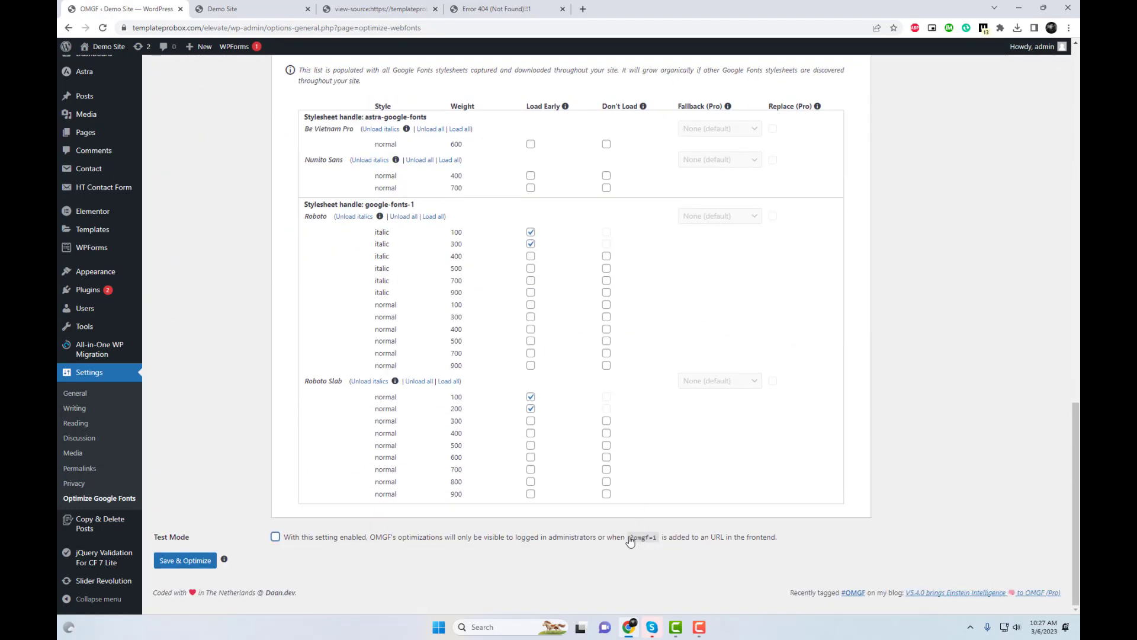
# Reload the Demo Site page and view its updated page source
pyautogui.click(245, 4)
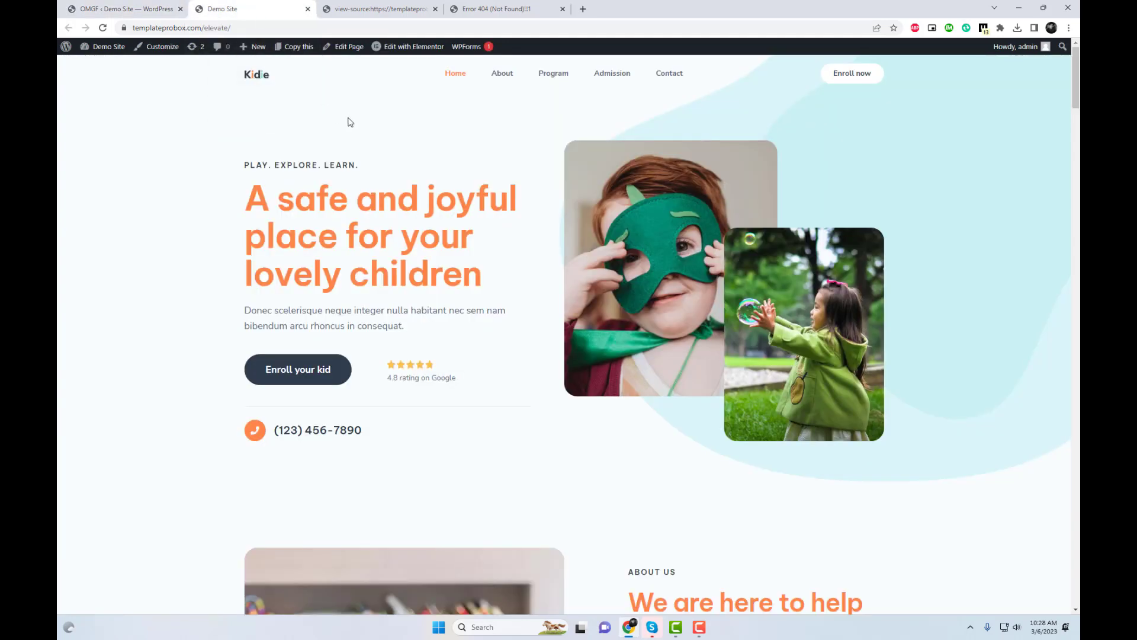
pyautogui.rightClick(351, 120)
pyautogui.click(377, 156)
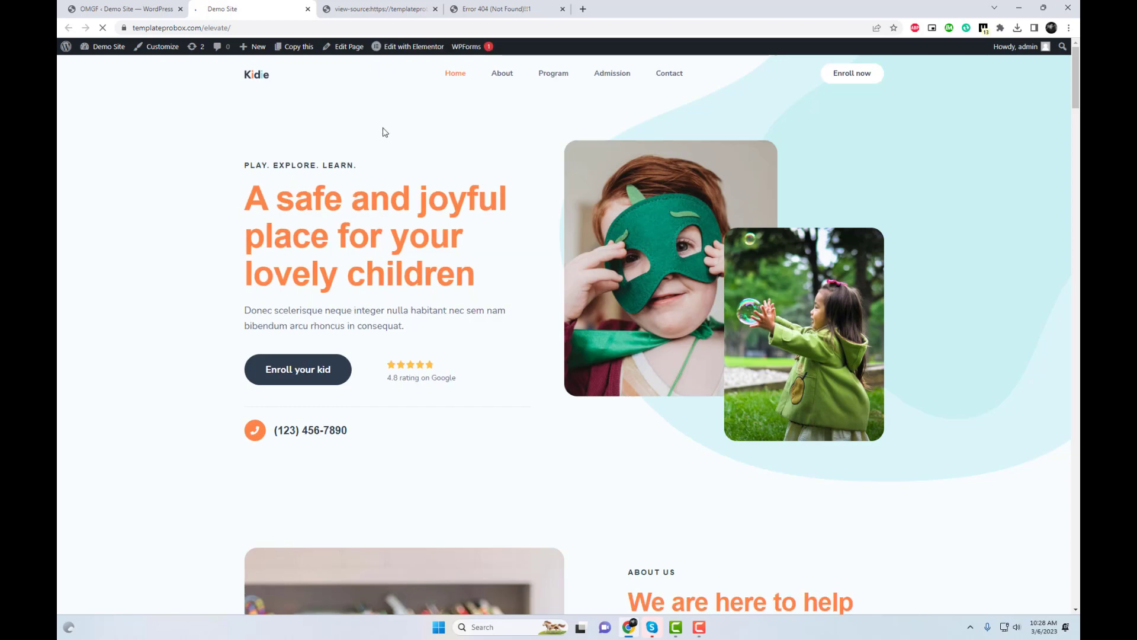
pyautogui.rightClick(382, 130)
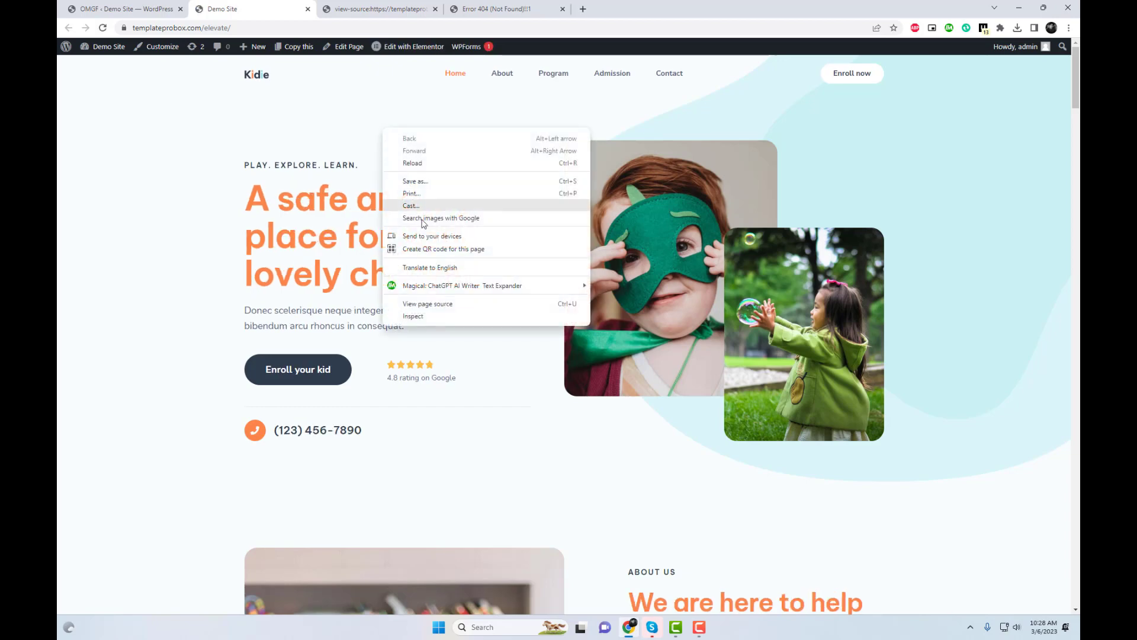
pyautogui.click(441, 303)
# Find 'omgf' in the page source and select the three omgf-preload link lines
pyautogui.hotkey('ctrl', 'f')
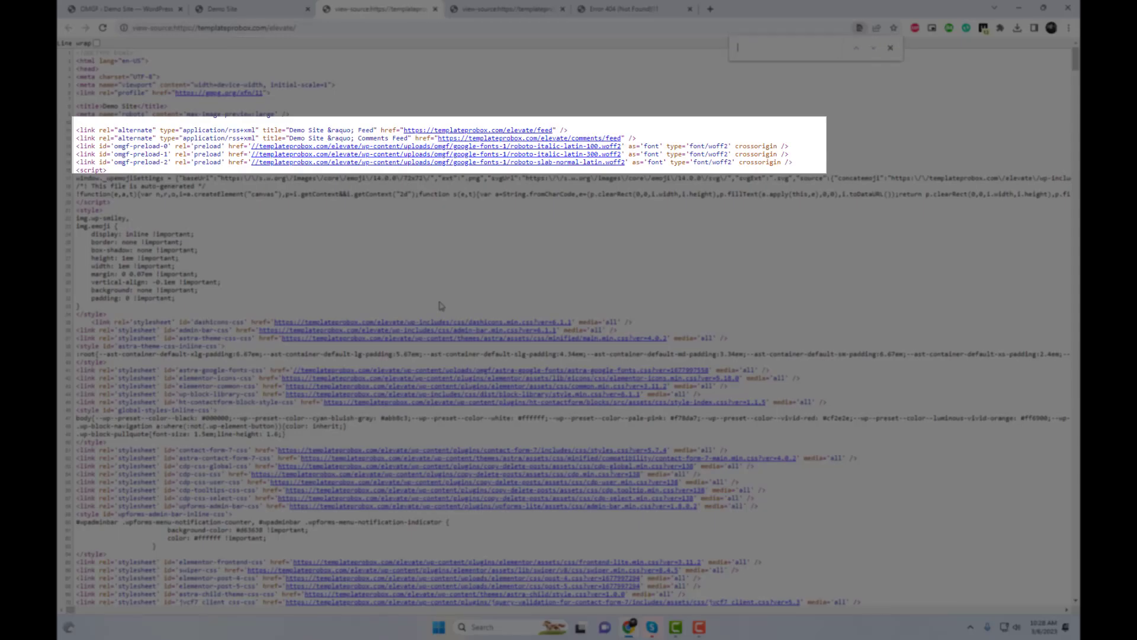
pyautogui.write('omgf')
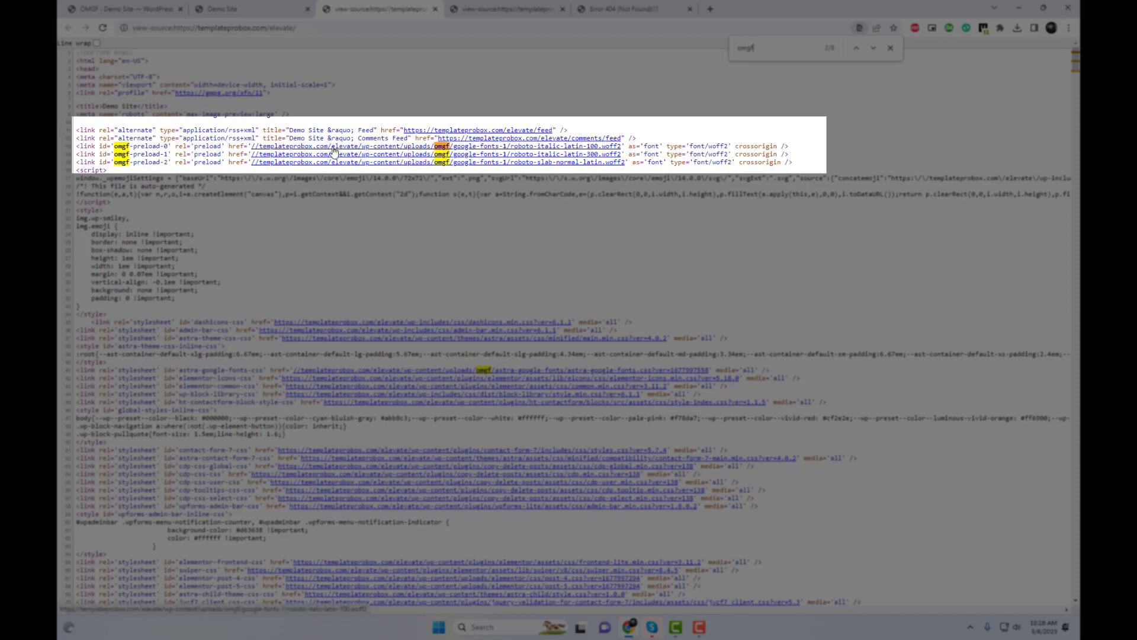
pyautogui.moveTo(77, 146); pyautogui.dragTo(797, 165)
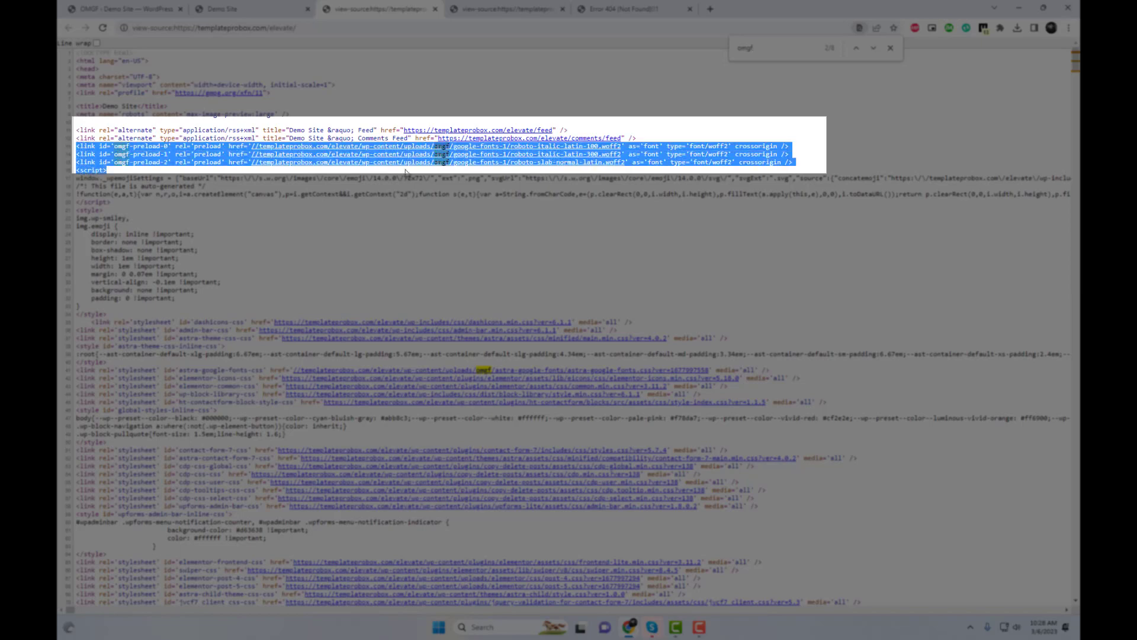